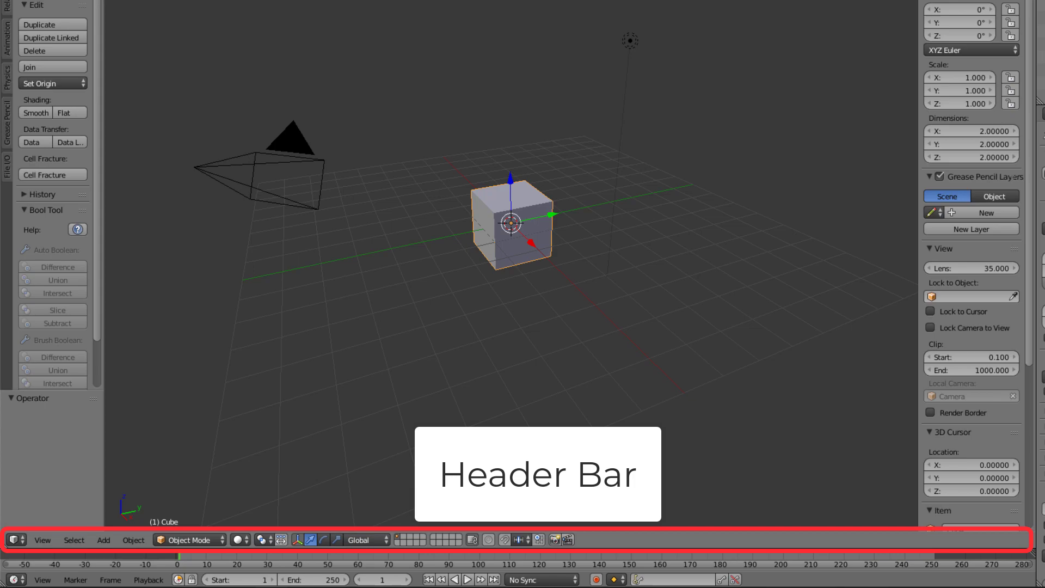
# - Collapse the 3D View header bar in 2.79 by dragging its top edge down
pyautogui.moveTo(593, 532); pyautogui.dragTo(592, 550)
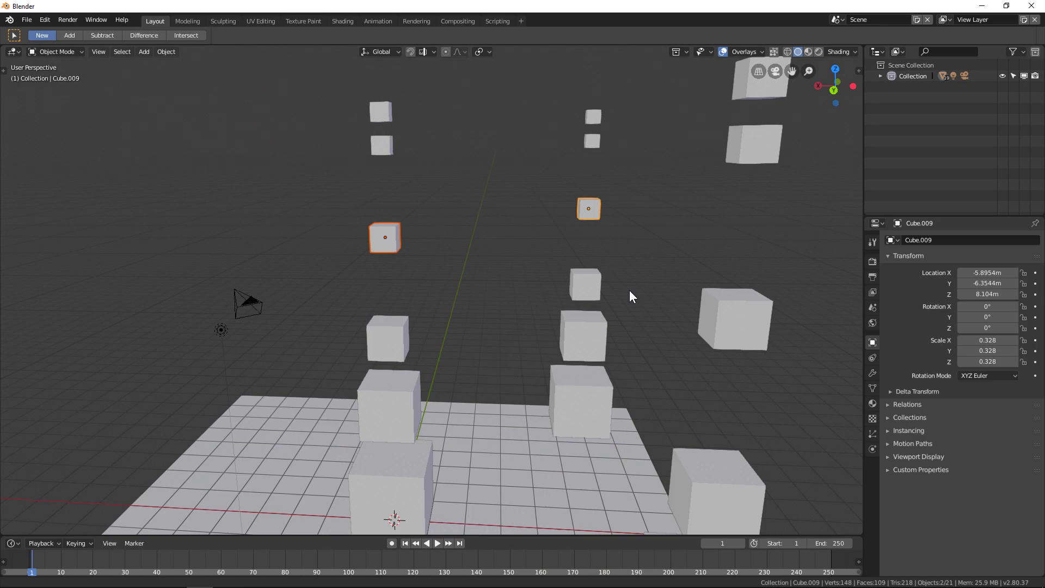
# - Move the three selected floating cubes upward along Z and confirm their new positions
pyautogui.moveTo(326, 244); pyautogui.dragTo(212, 161, button='middle')
pyautogui.press('g')
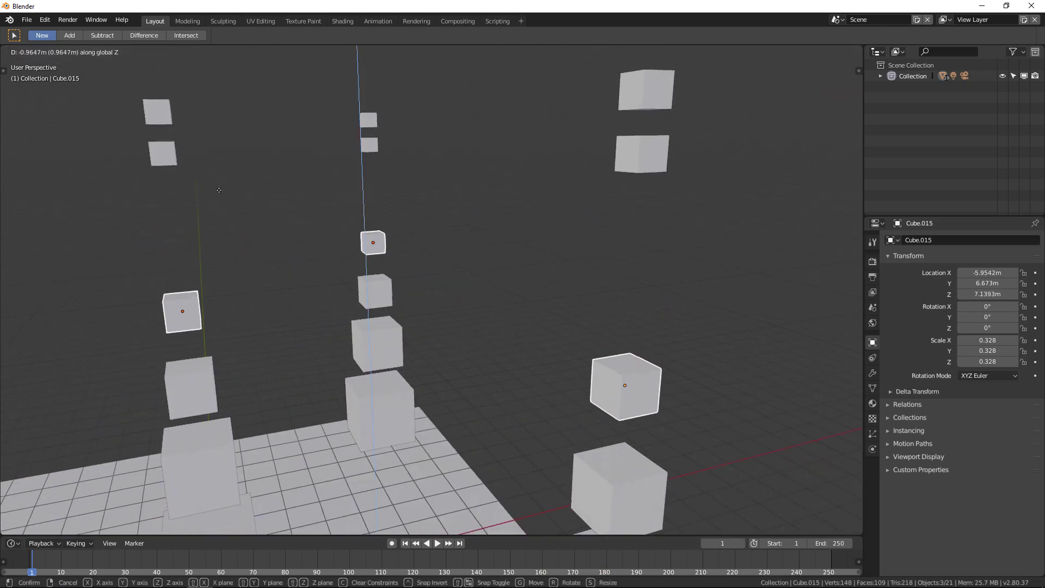
pyautogui.click(373, 144)
# - Check the scene from front and top views, play the animation, then switch to camera view
pyautogui.press('KP_1')
pyautogui.press('KP_7')
pyautogui.press('space')
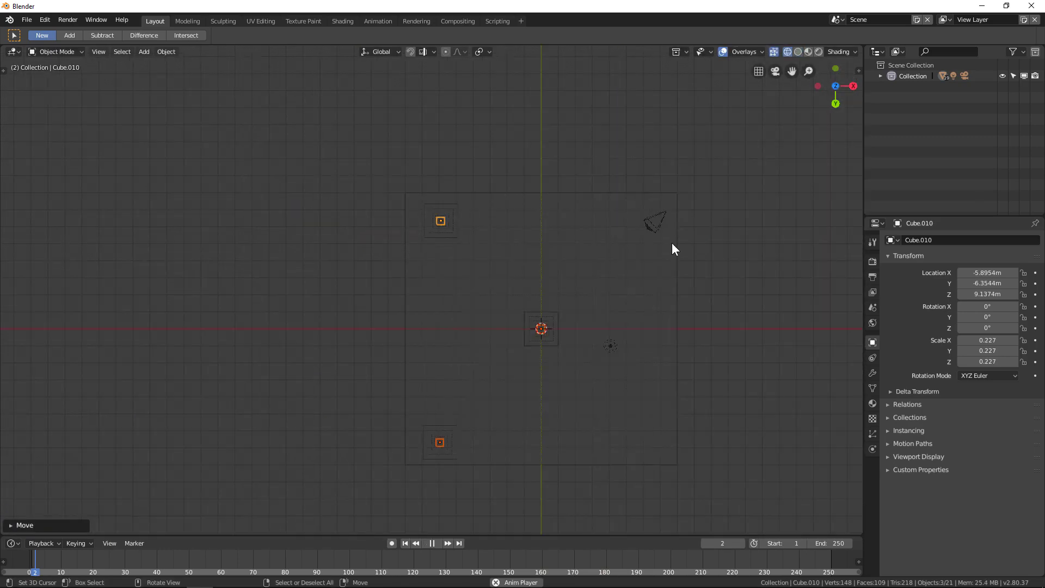
pyautogui.click(775, 71)
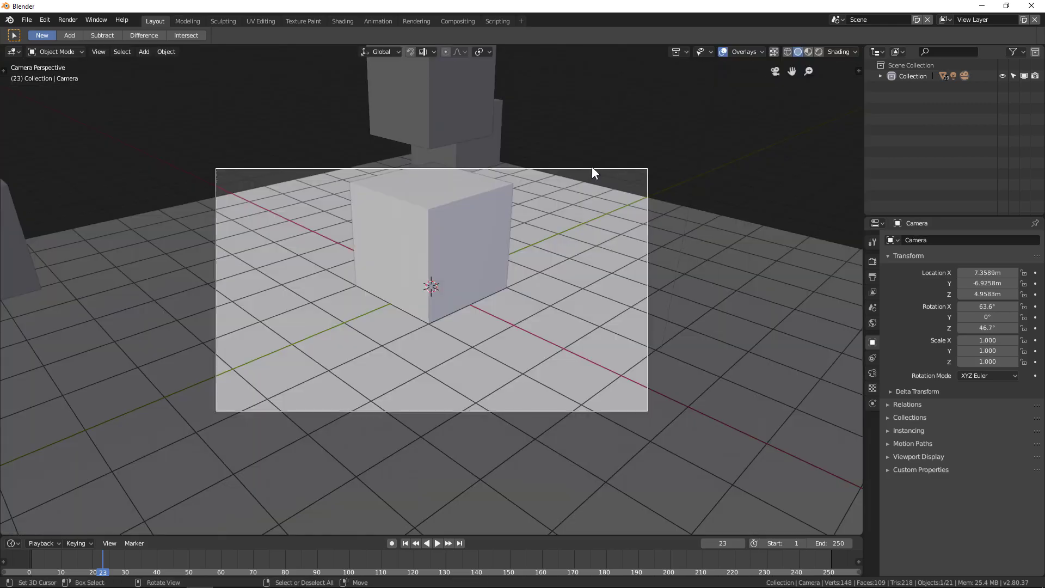